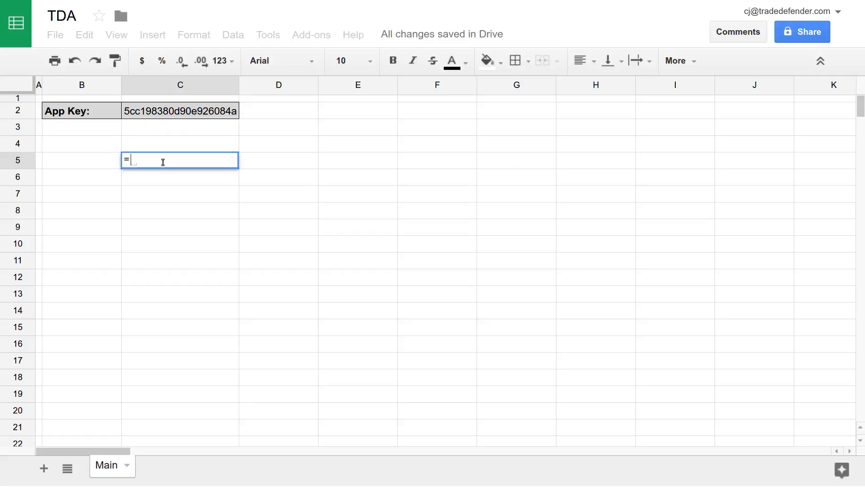
- Begin =OptionChain( in C5 with app key cell C2 and ticker "MSFT" as its first arguments
type("Optio")
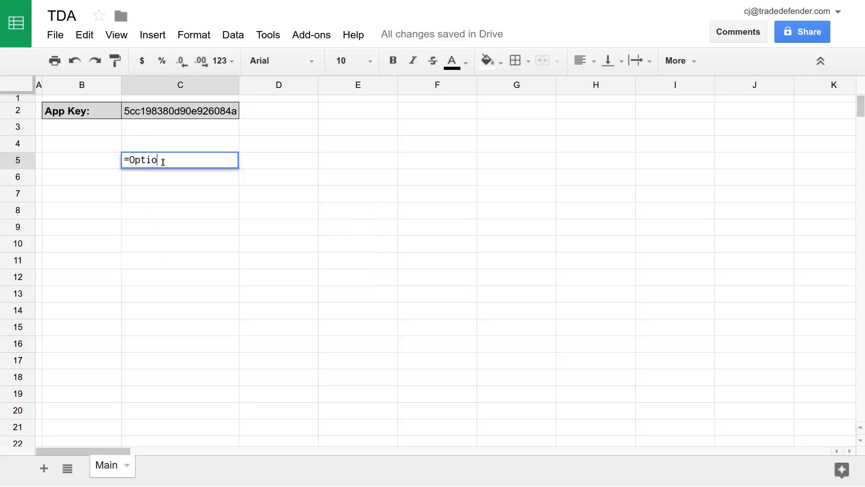
type("nChain(")
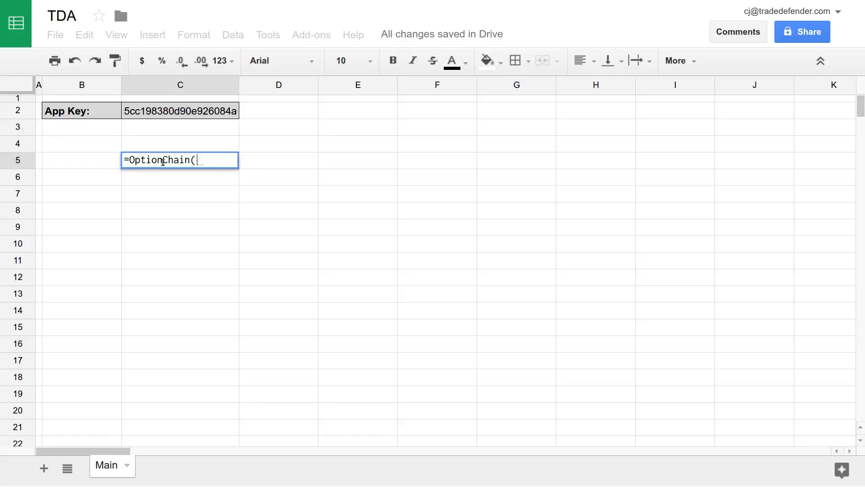
type("C2, ")
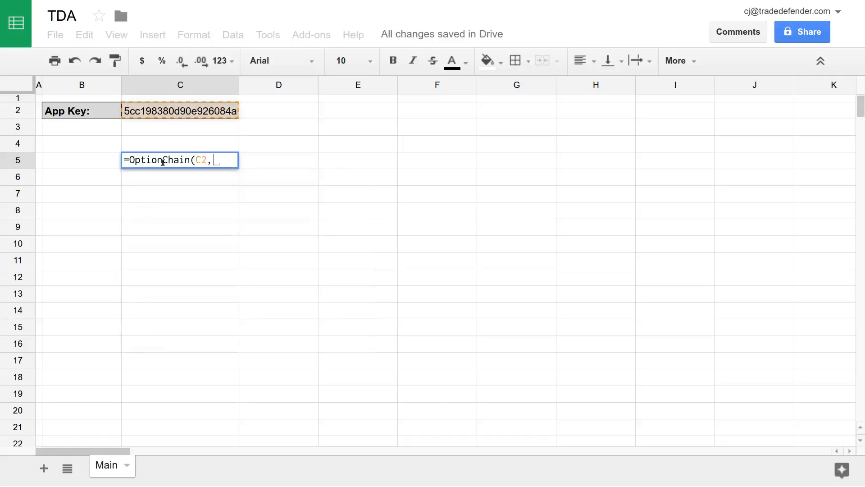
type("\"")
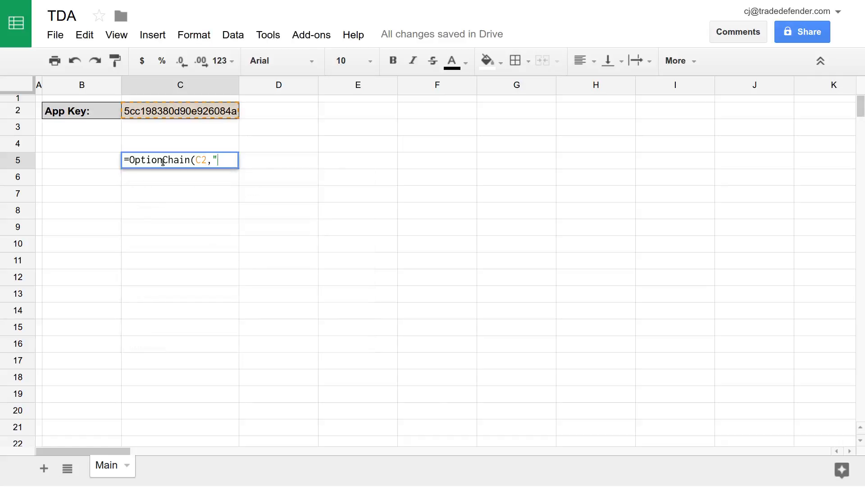
type("MSFT\",")
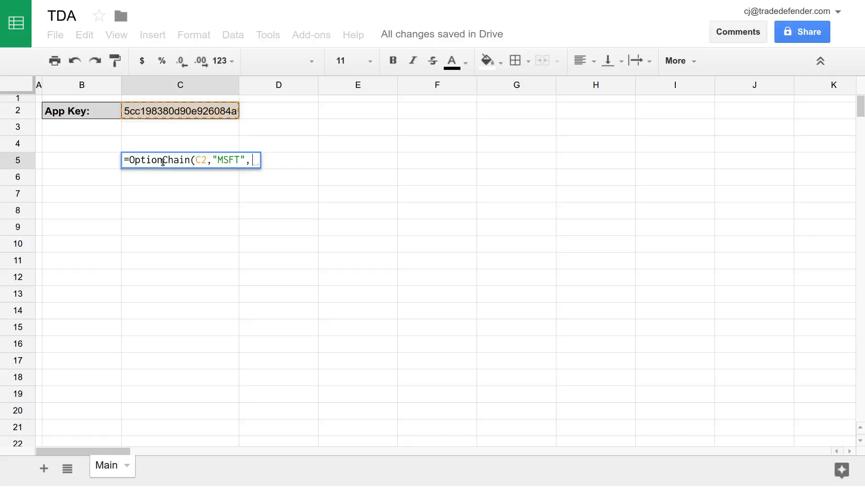
- Add start date "2017-02-01" and end date "2019-02-01" as the next formula arguments
type("\"")
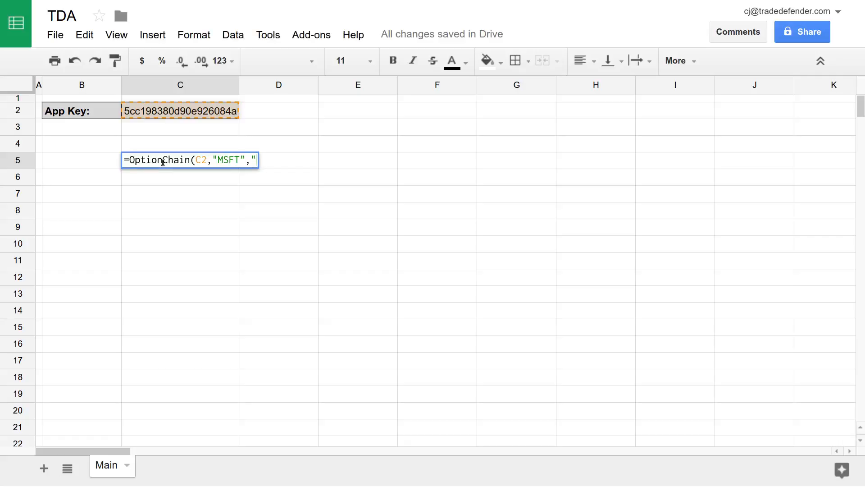
type("2017-02-0")
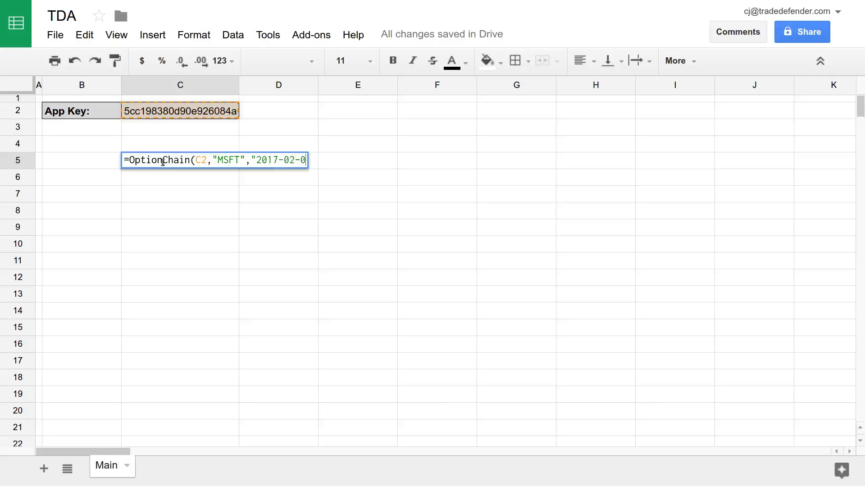
type("1\"")
type(",")
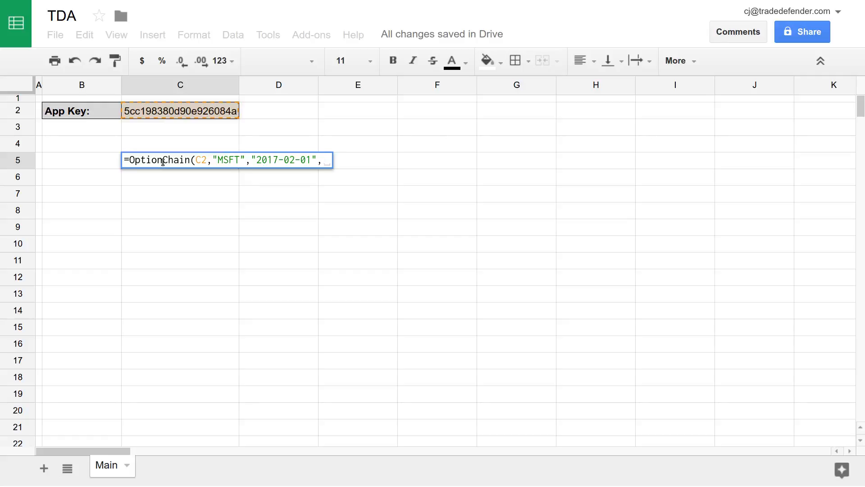
type("\"2019")
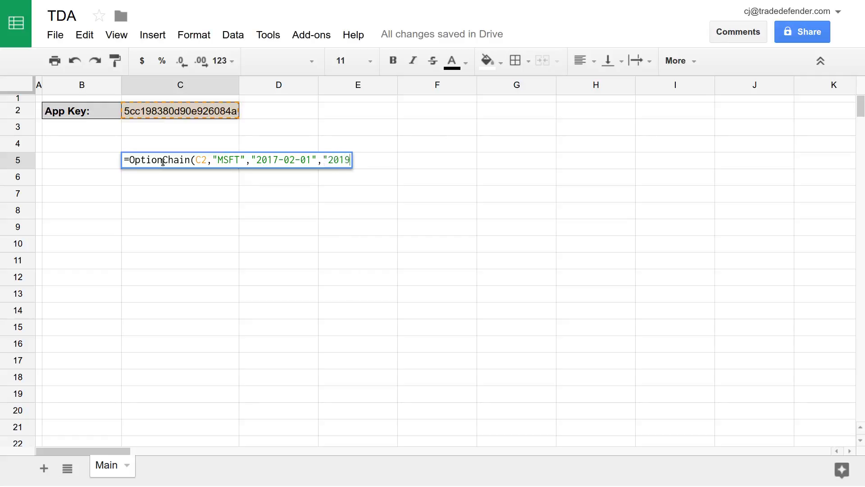
type("-02-01\",")
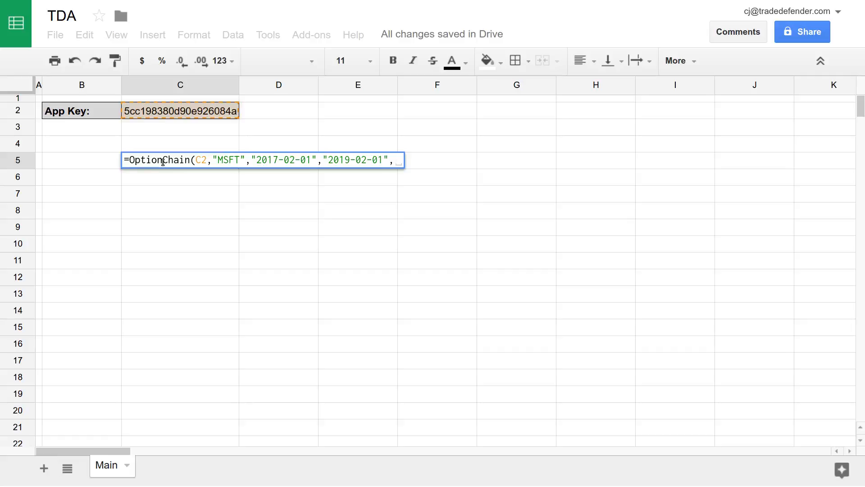
- Add the quoted field list "underlying,strike_price,expiration_date,implied_volatility" as the next argument
type("\"")
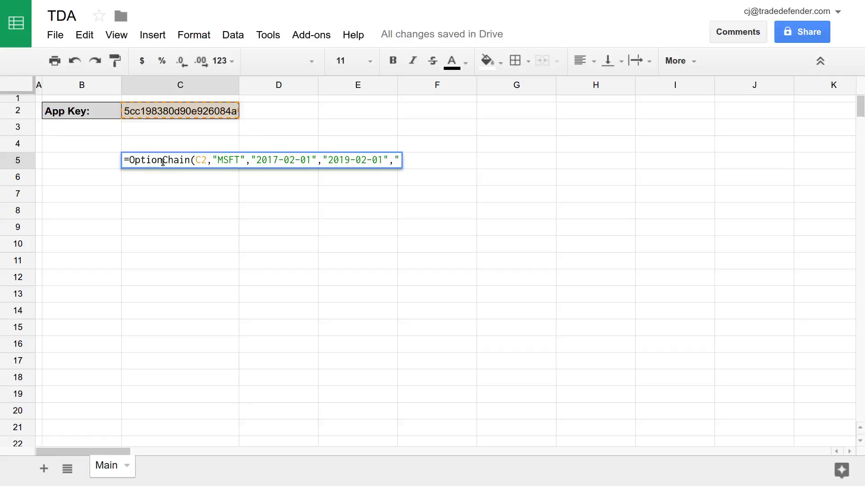
type("underlying,s")
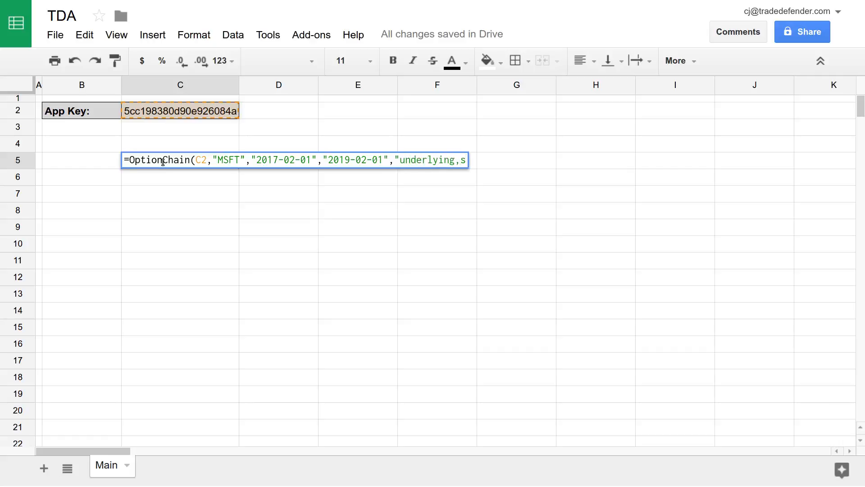
type("trike_pric")
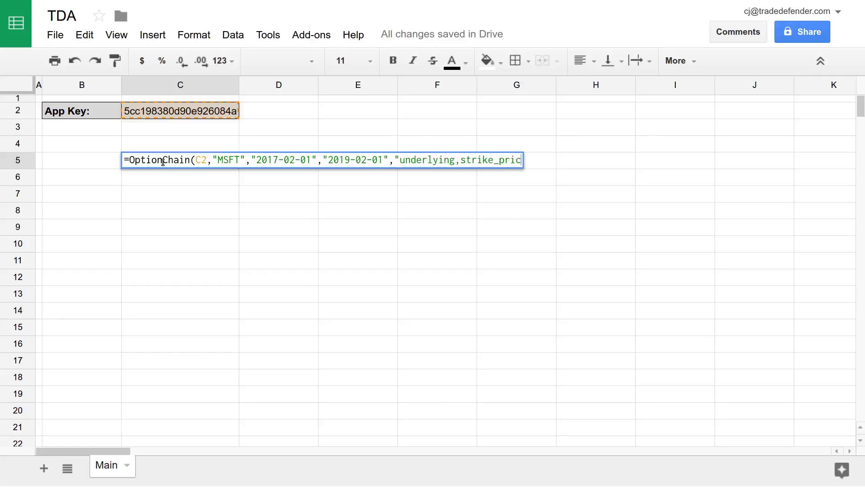
type("e")
type(",expi")
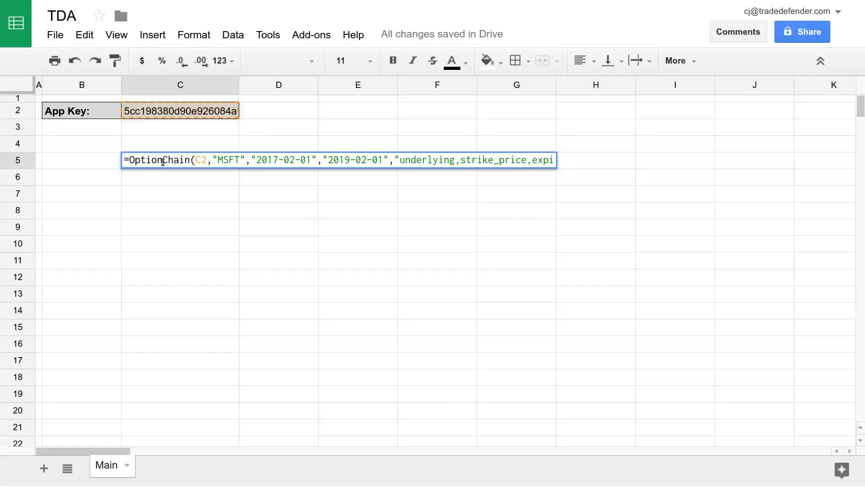
type("ration_date")
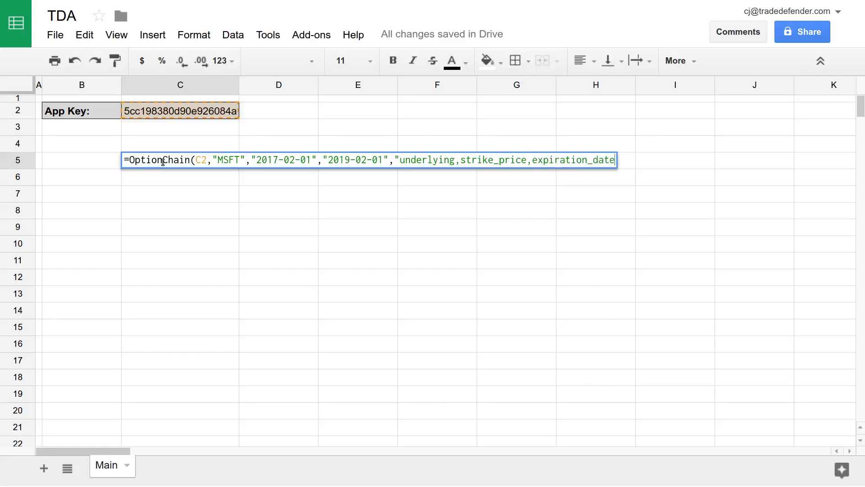
type(",implied")
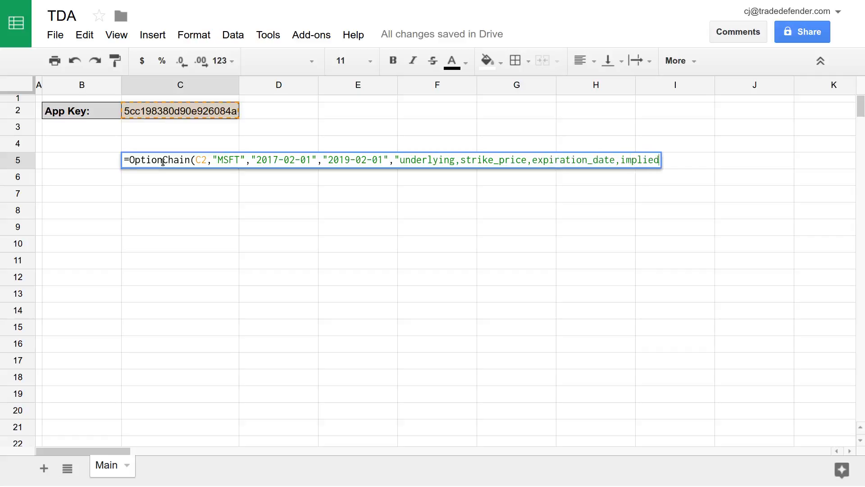
type("_volatility,")
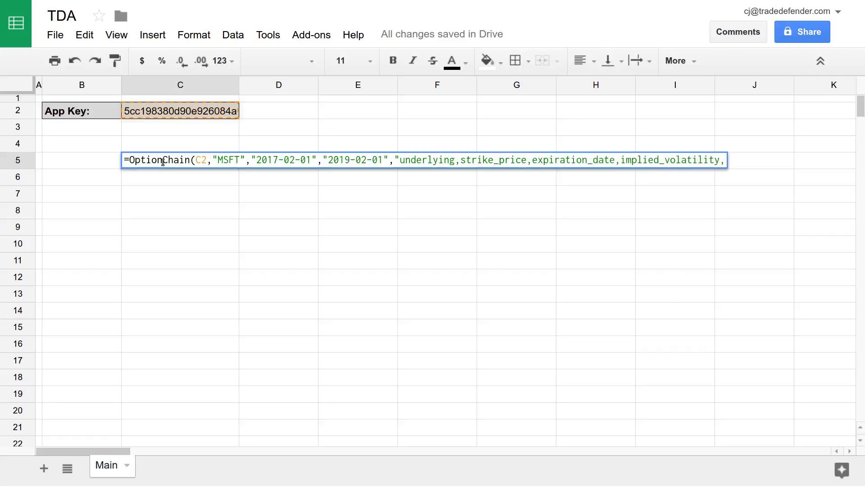
key("BackSpace")
type("\",")
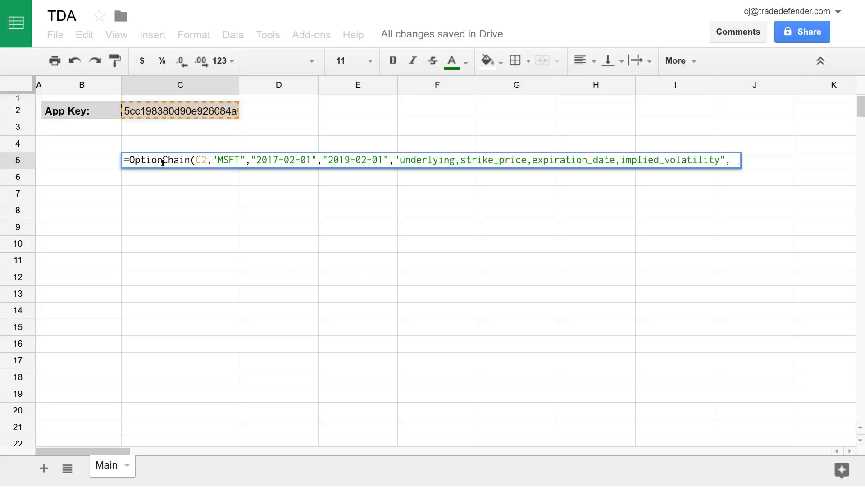
- Leave the option-type argument empty after trying "calls", puts and all
type("\"calls")
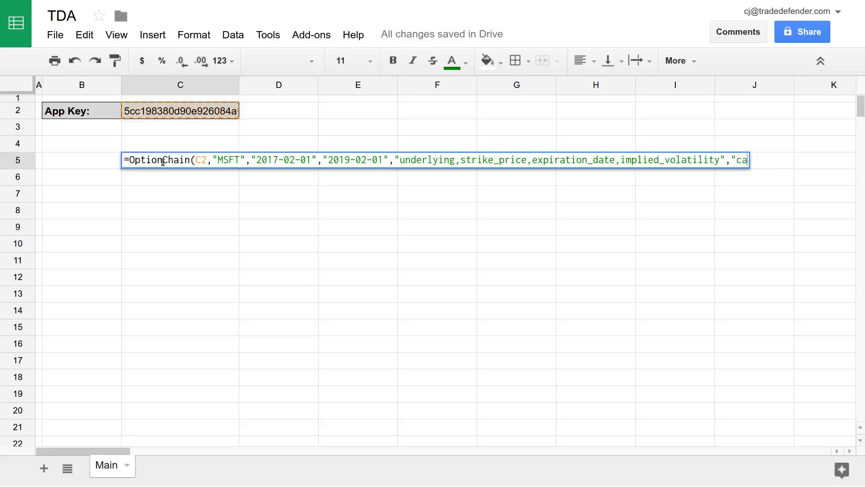
key("BackSpace")
key("BackSpace")
key("BackSpace")
key("BackSpace")
key("BackSpace")
type("puts")
key("BackSpace")
key("BackSpace")
key("BackSpace")
key("BackSpace")
type("all")
key("BackSpace")
key("BackSpace")
key("BackSpace")
key("BackSpace")
type(",")
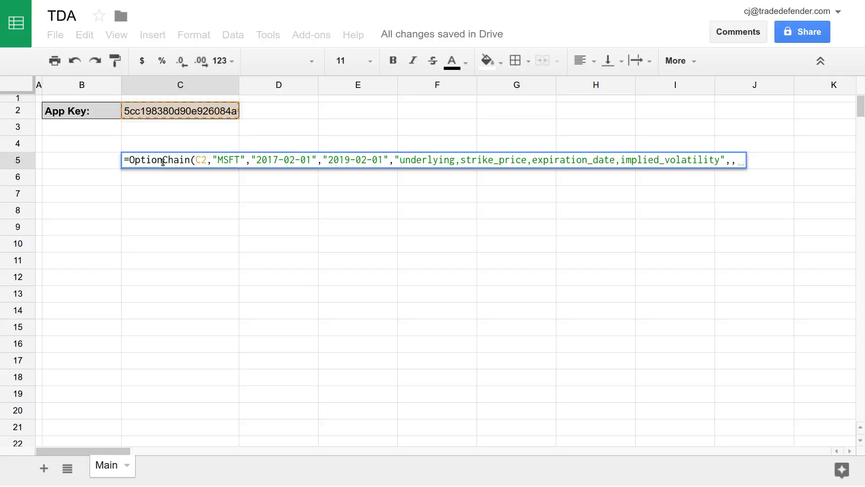
- Finish the formula with 0,0) as the last arguments and enter it to load the table
type("0")
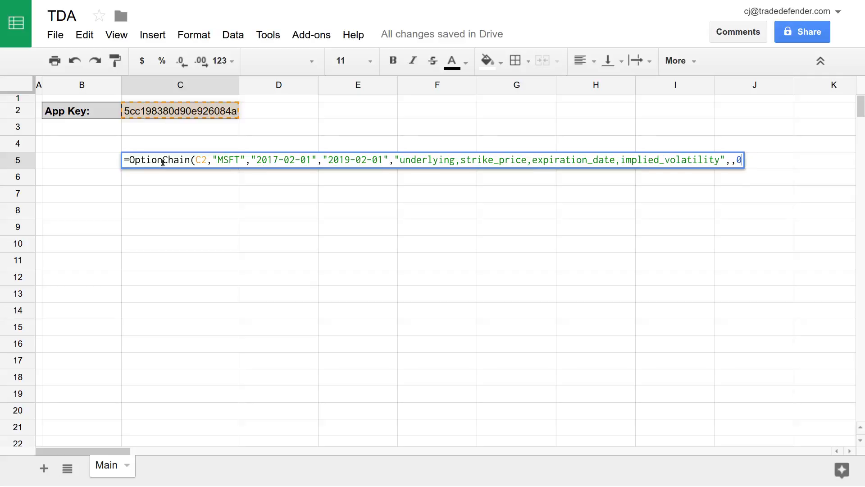
key("BackSpace")
type("1")
key("BackSpace")
type("0,")
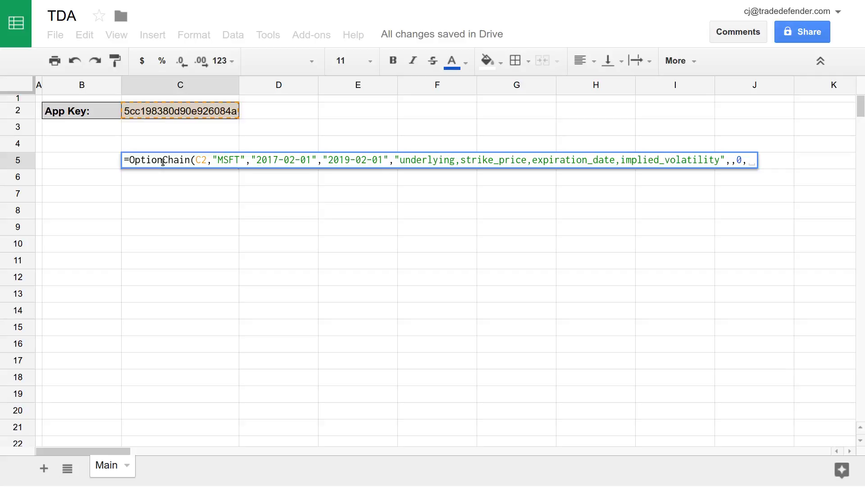
key("BackSpace")
type("0")
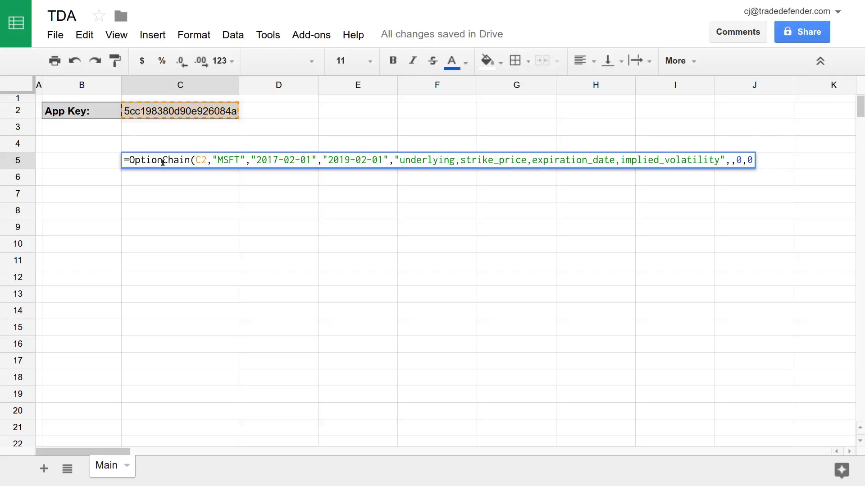
key("BackSpace")
type("1")
key("BackSpace")
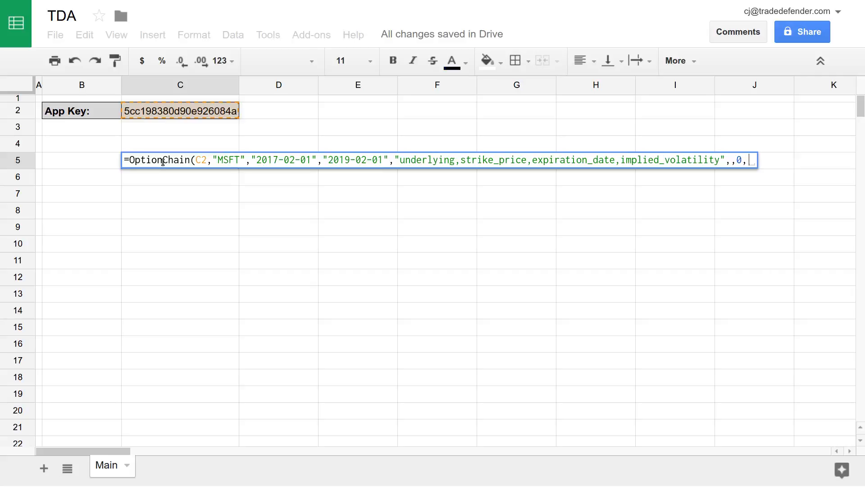
type("0")
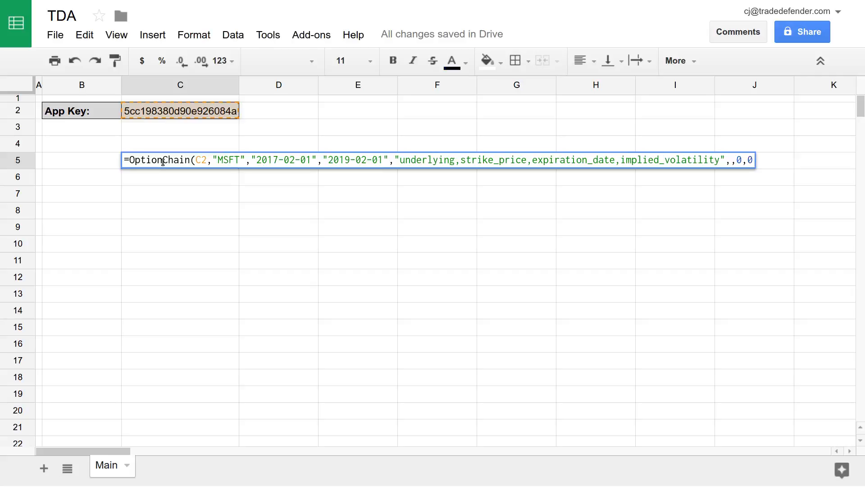
type(")")
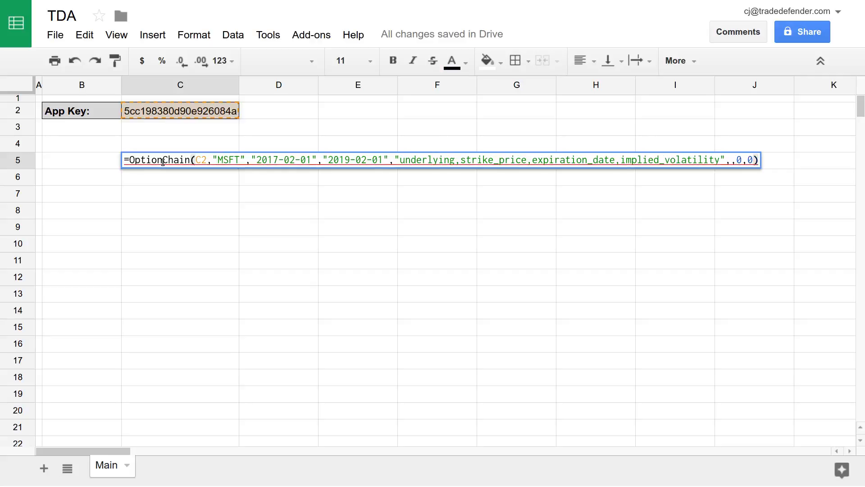
key("Return")
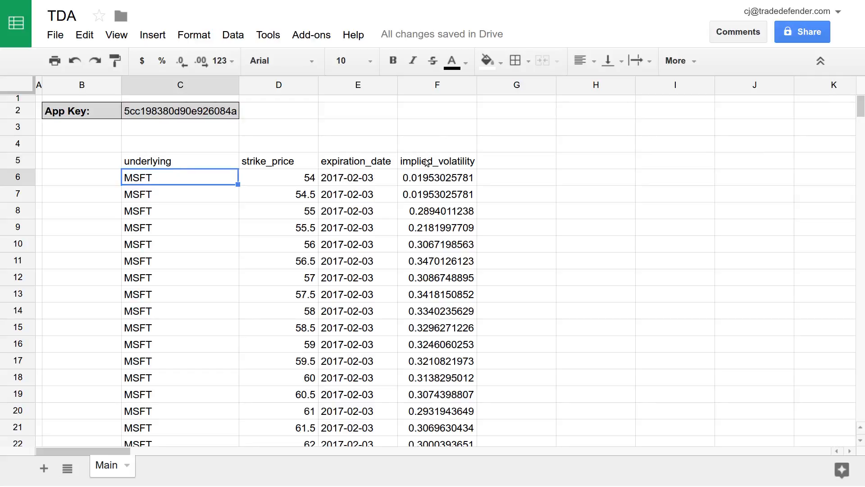
- Review the MSFT rows below C5, then start editing C5's formula
left_click(203, 165)
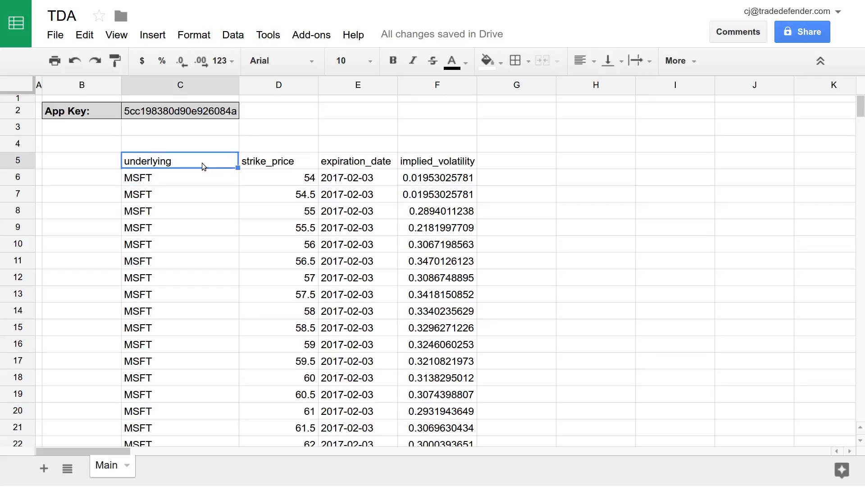
scroll(201, 176, "down", 5)
scroll(198, 188, "up", 5)
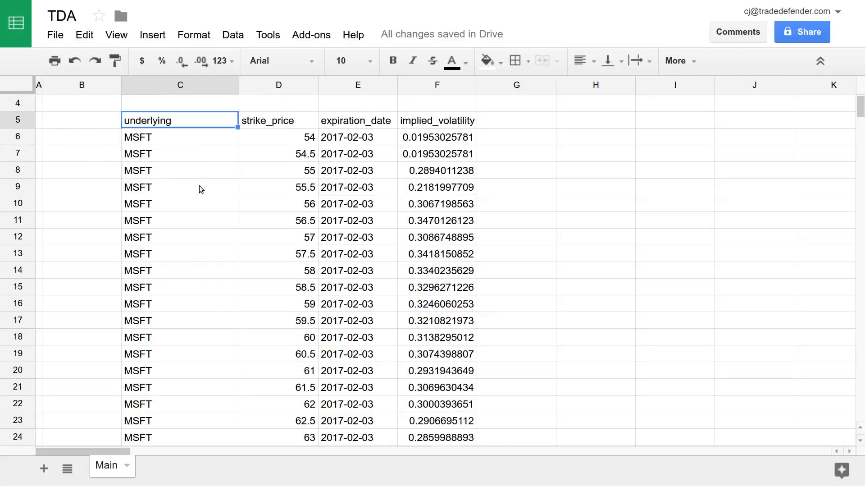
double_click(192, 159)
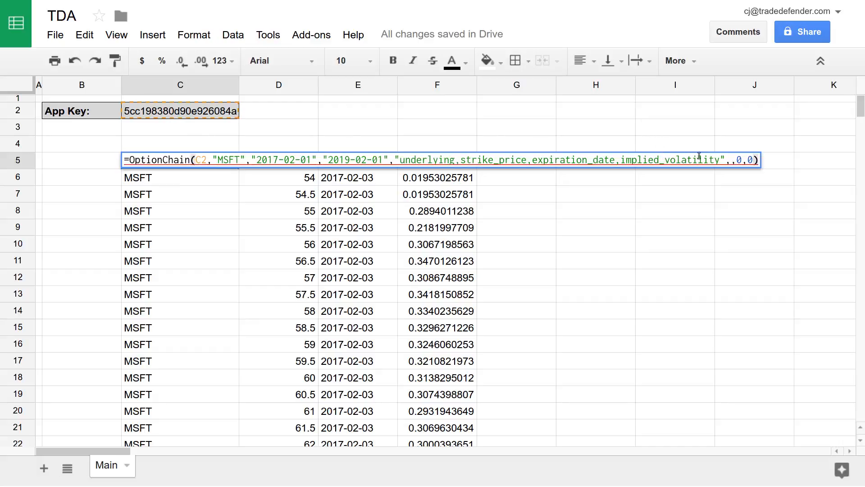
- Delete the field-list argument, re-enter the formula, and scroll right through all returned columns
left_click_drag(726, 160, 396, 156)
key("BackSpace")
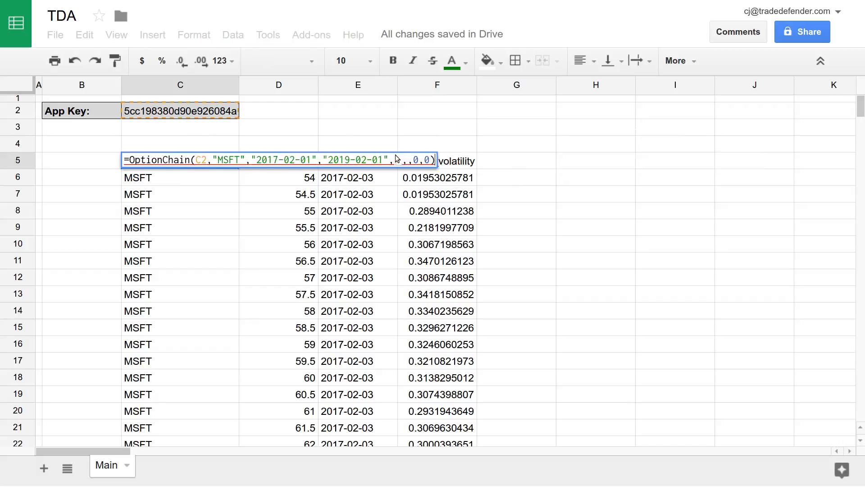
key("Return")
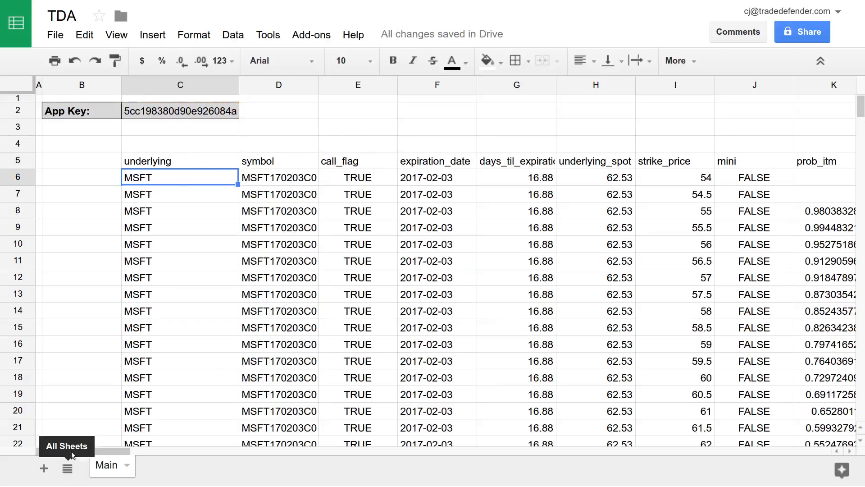
scroll(125, 450, "right", 1)
mouse_move(124, 449)
left_mouse_down()
mouse_move(320, 450)
mouse_move(162, 450)
mouse_move(125, 436)
left_mouse_up()
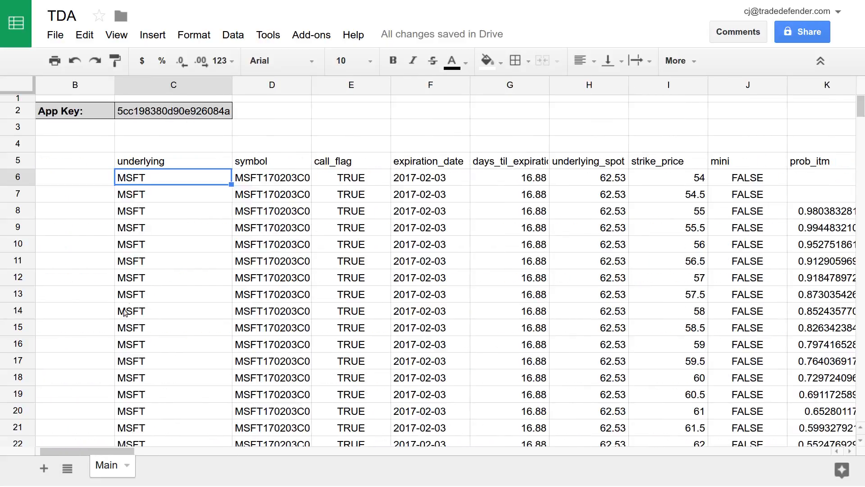
- Insert "calls" into the empty option-type slot of C5's formula and re-enter it
left_click(182, 167)
double_click(182, 167)
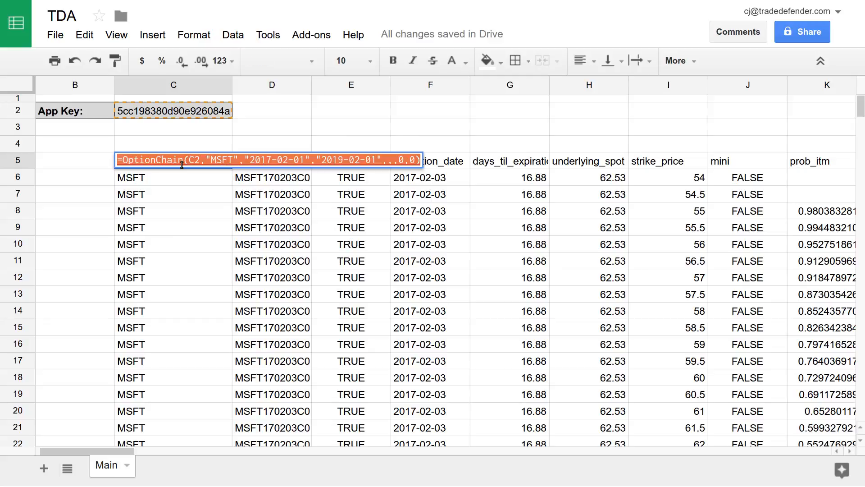
left_click(393, 159)
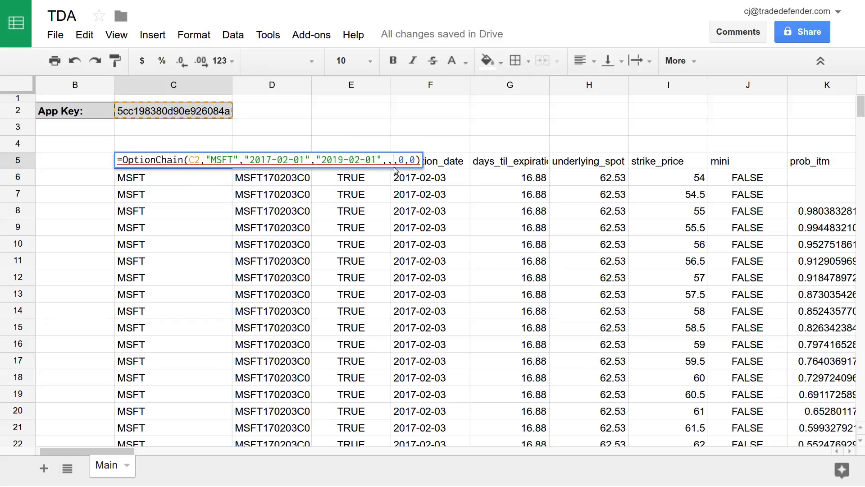
type("\"")
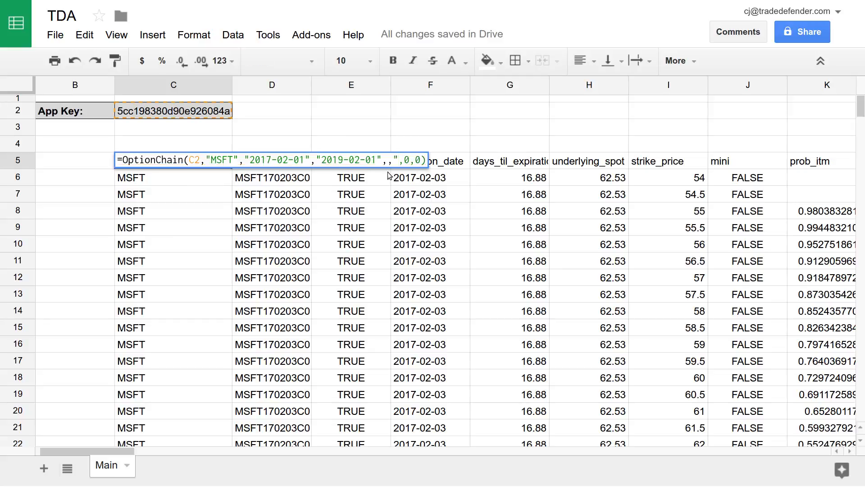
type("calls\"")
key("Return")
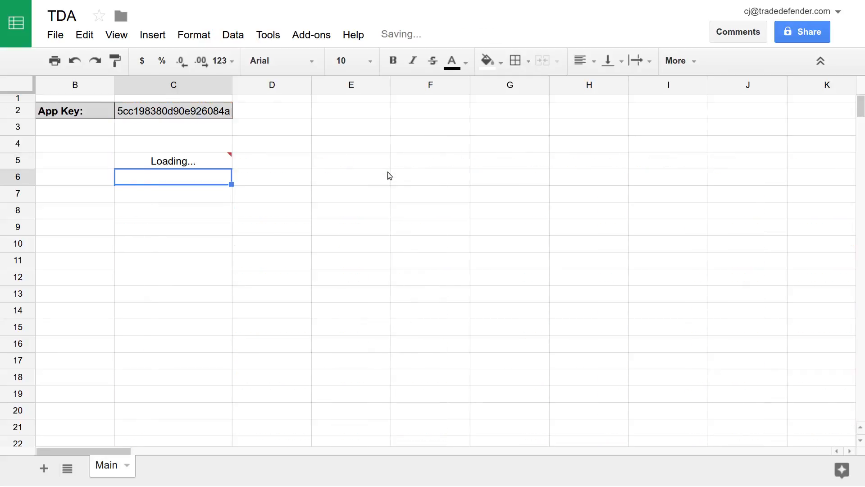
left_click(159, 157)
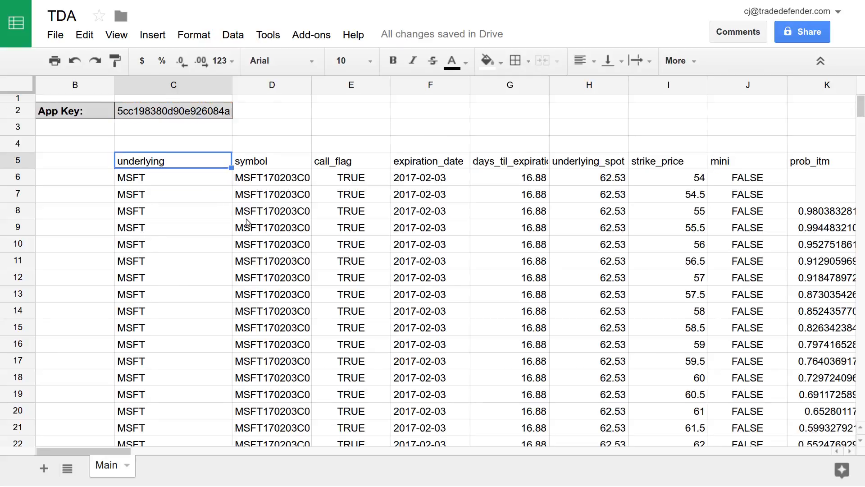